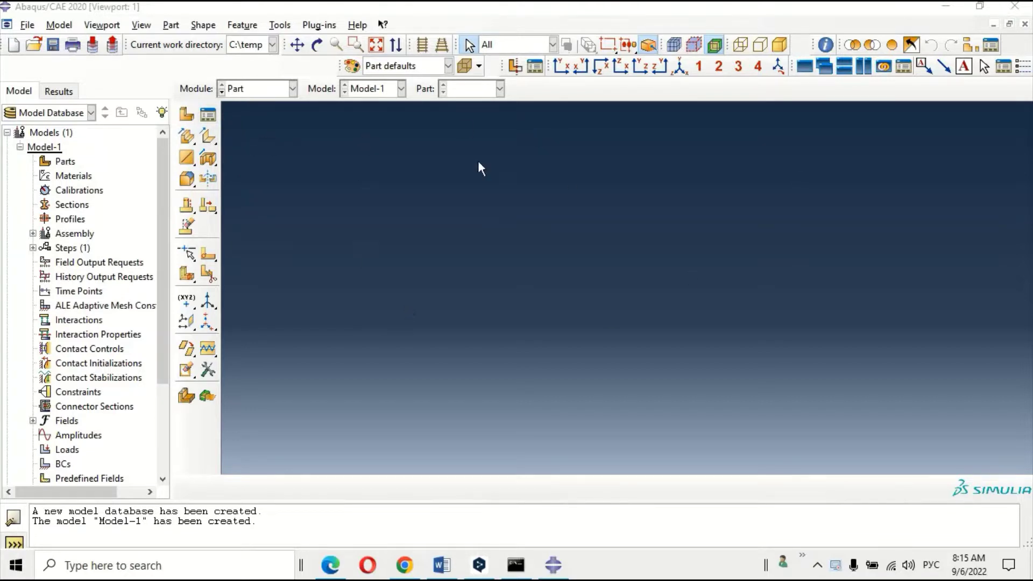
Step: Launch the Fatih Kalem annotation tool from the desktop and return to the Abaqus/CAE window
click(945, 8)
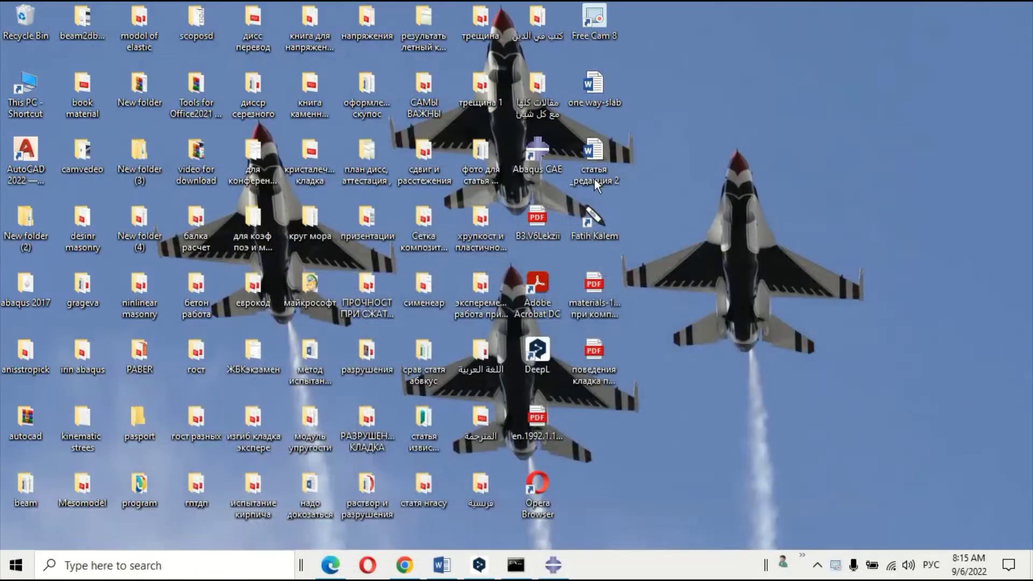
double_click(595, 213)
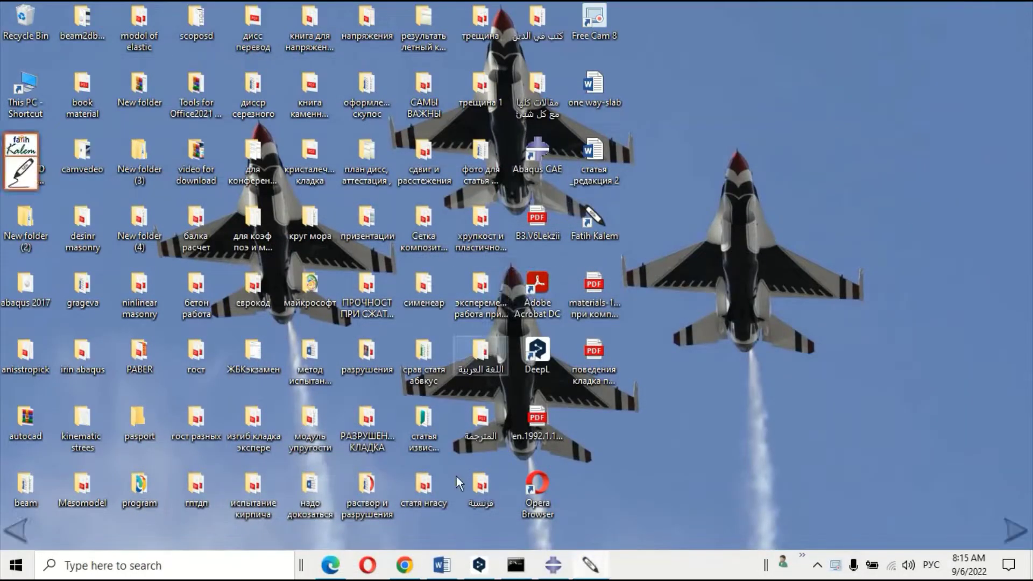
click(554, 563)
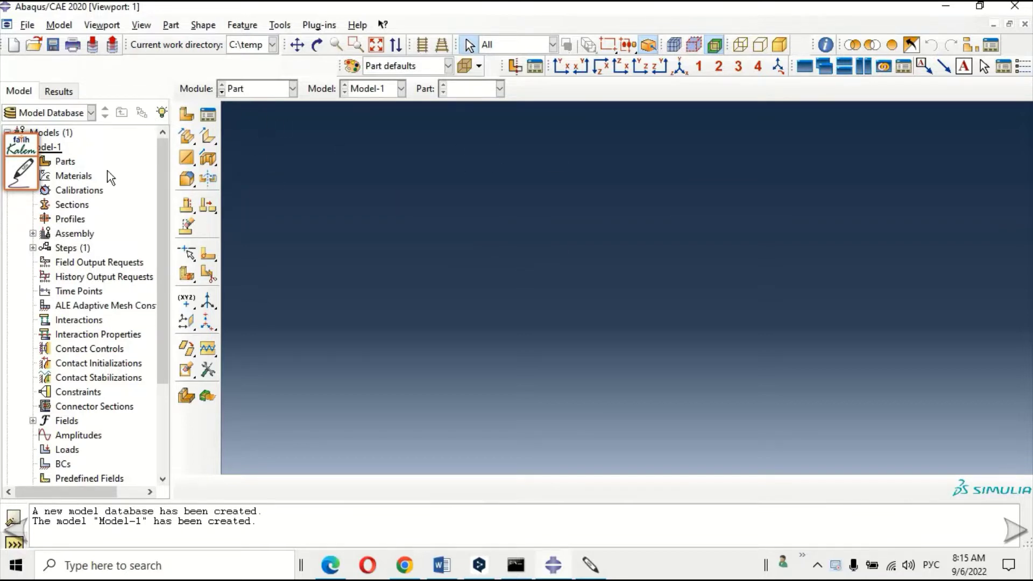
double_click(64, 162)
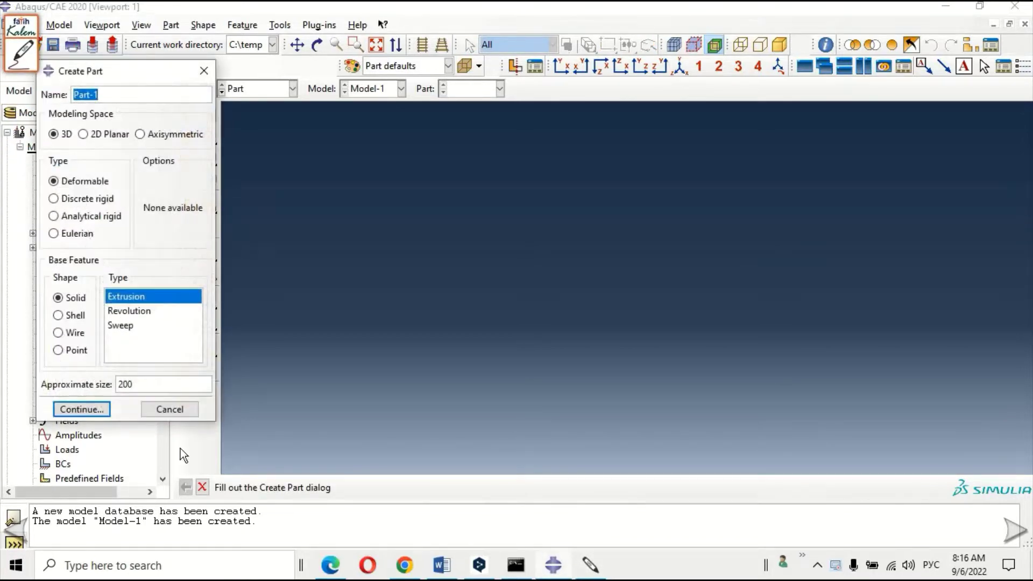
click(171, 410)
click(260, 89)
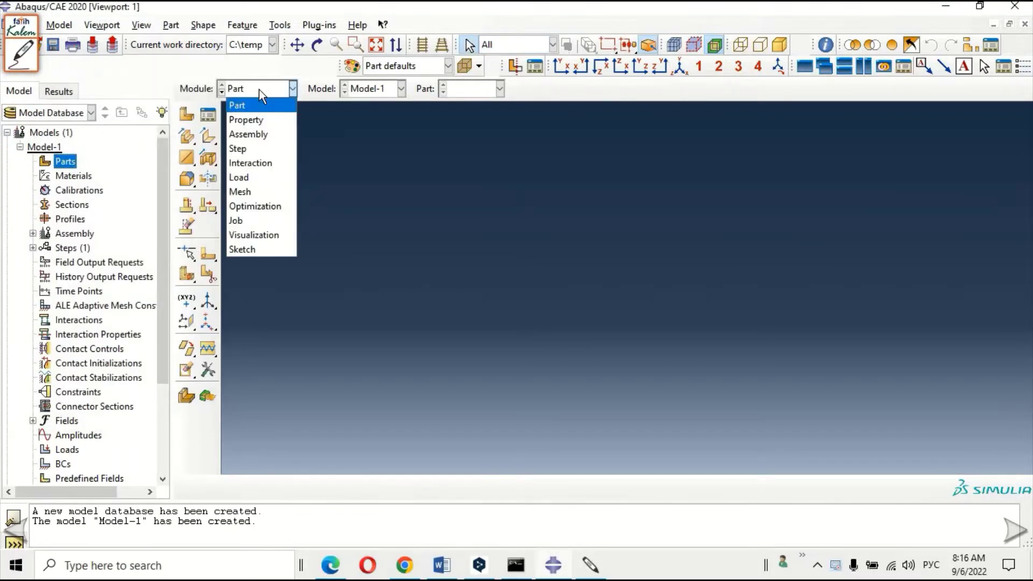
click(259, 89)
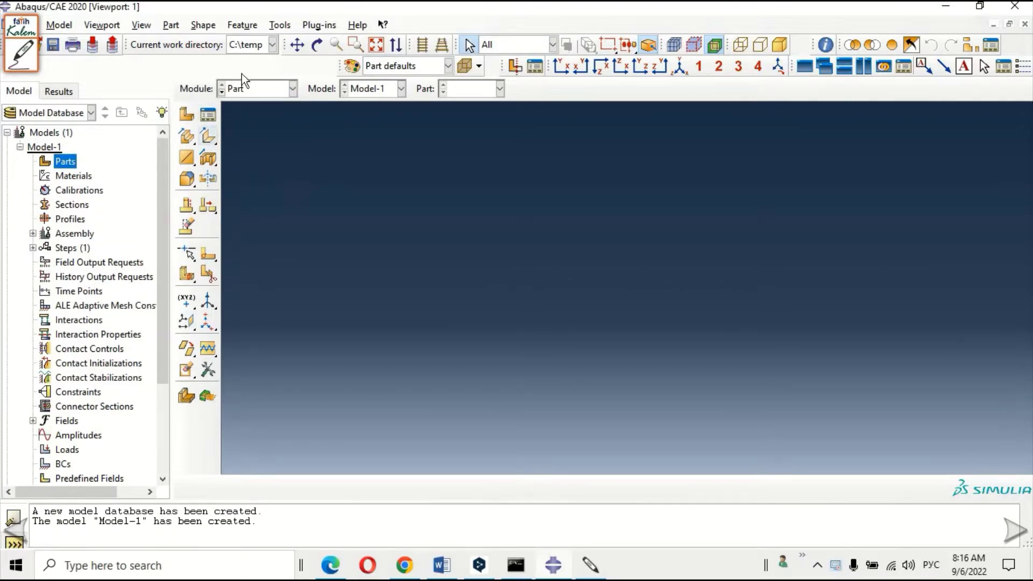
Step: Create a 3D deformable solid extrusion part named masonrywall with an approximate size of 1500
click(186, 114)
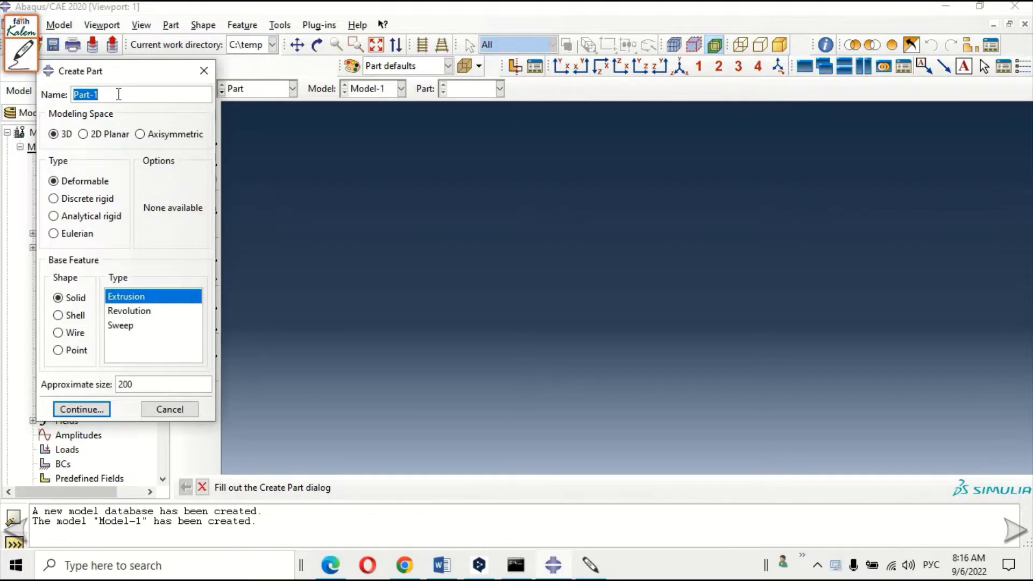
key(super+space)
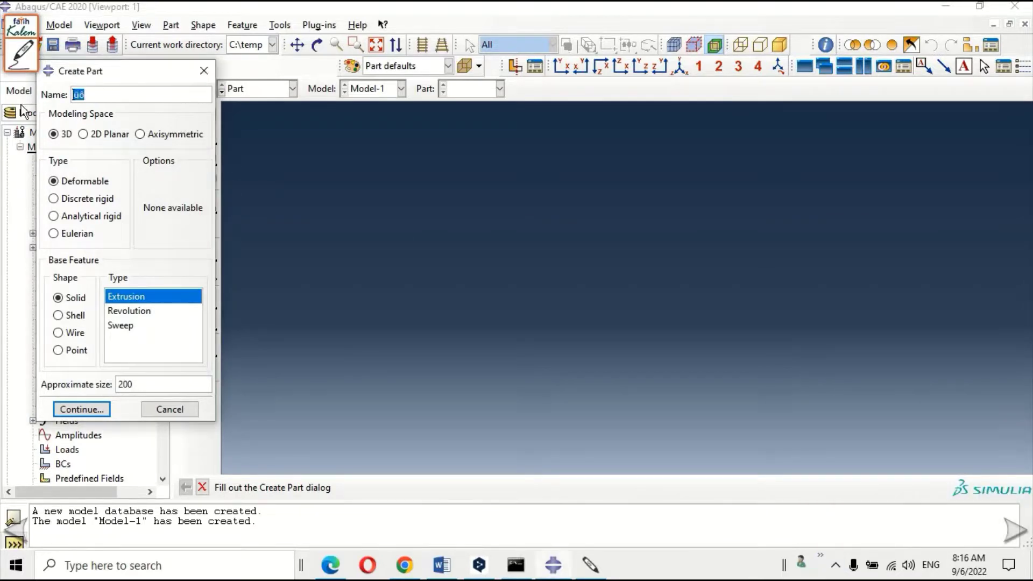
text(masonrywall)
drag(125, 74, 129, 13)
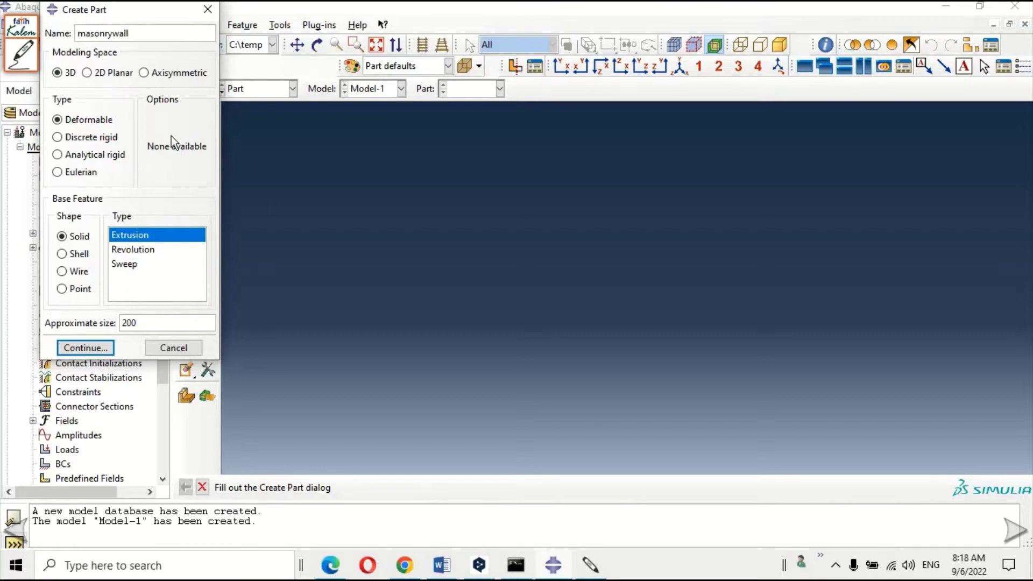
double_click(129, 322)
text(15000)
key(BackSpace)
click(101, 348)
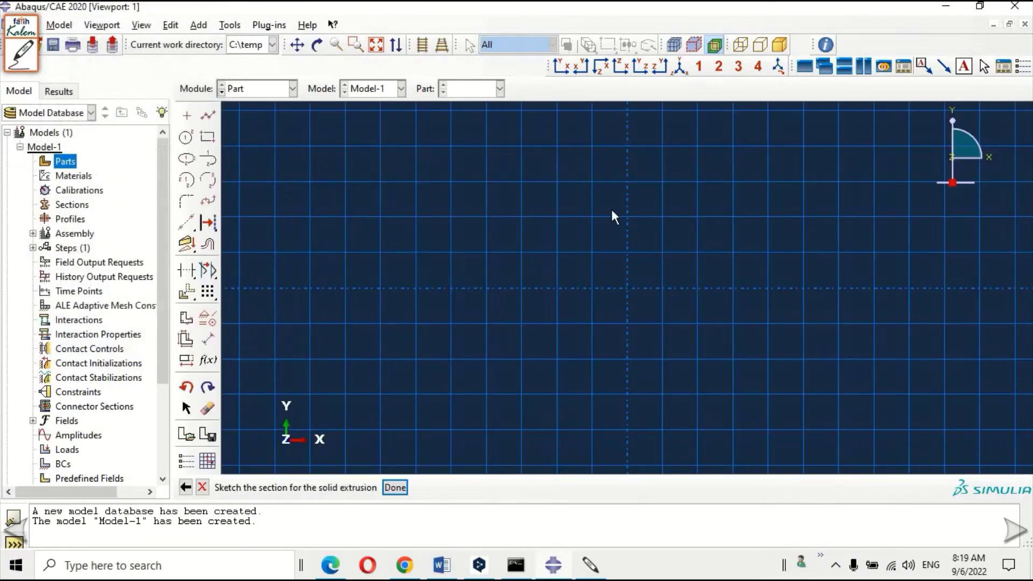
Step: Sketch a rectangle about 550 wide and 500 high around the sketch origin
click(207, 136)
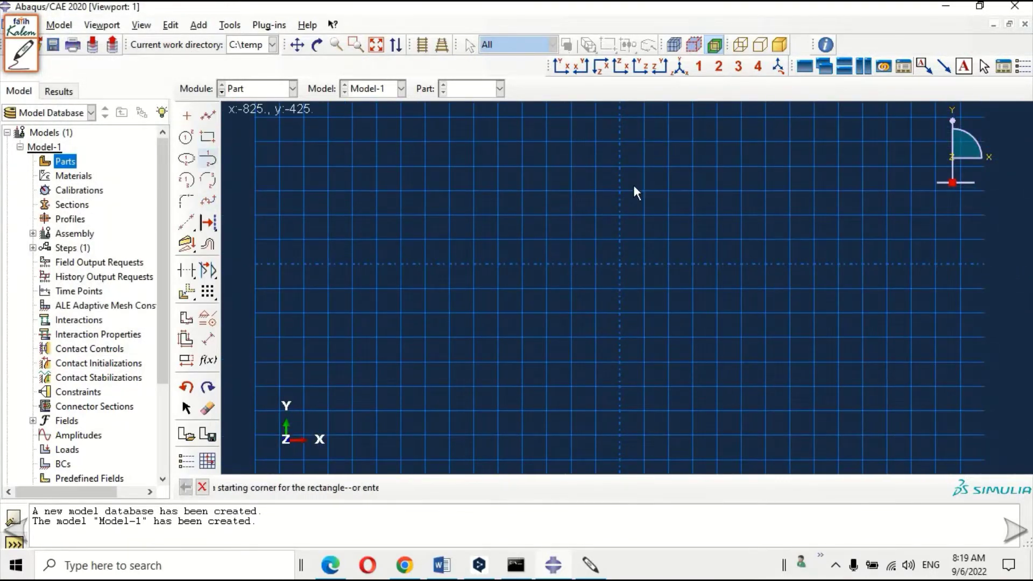
click(491, 154)
click(759, 398)
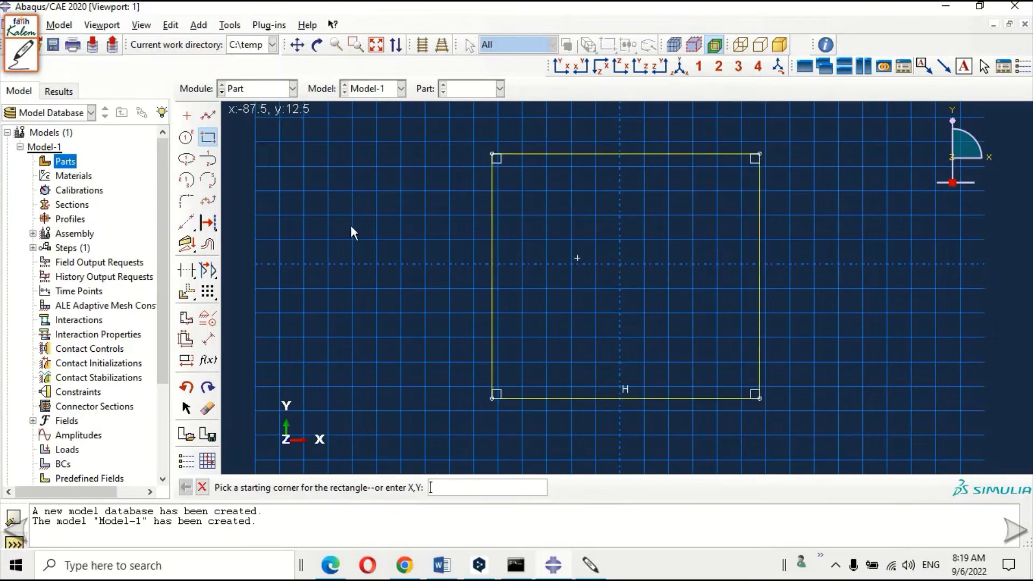
Step: Dimension the rectangle's bottom edge and set its width to 1000
click(210, 343)
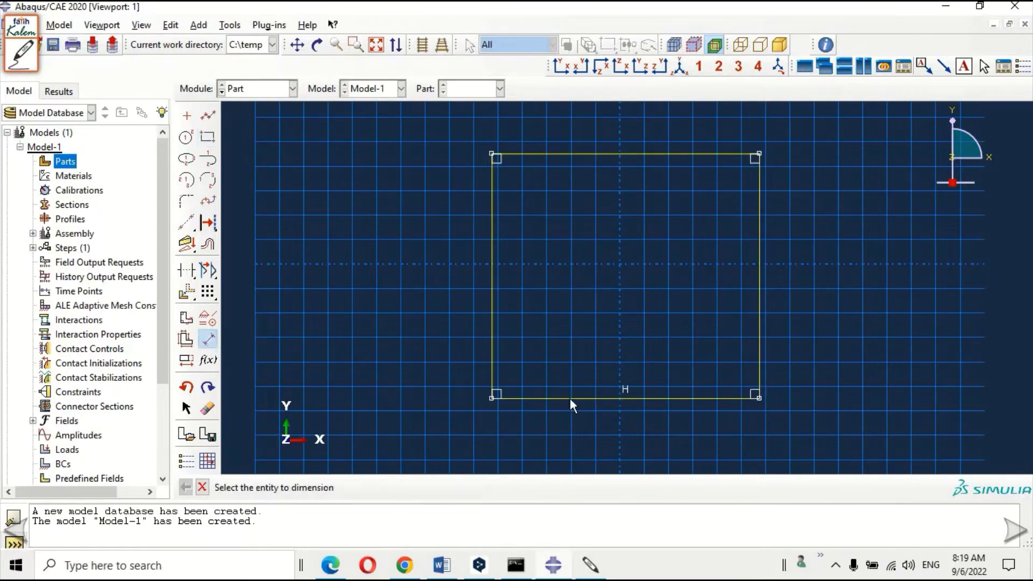
click(571, 399)
click(571, 327)
text(10)
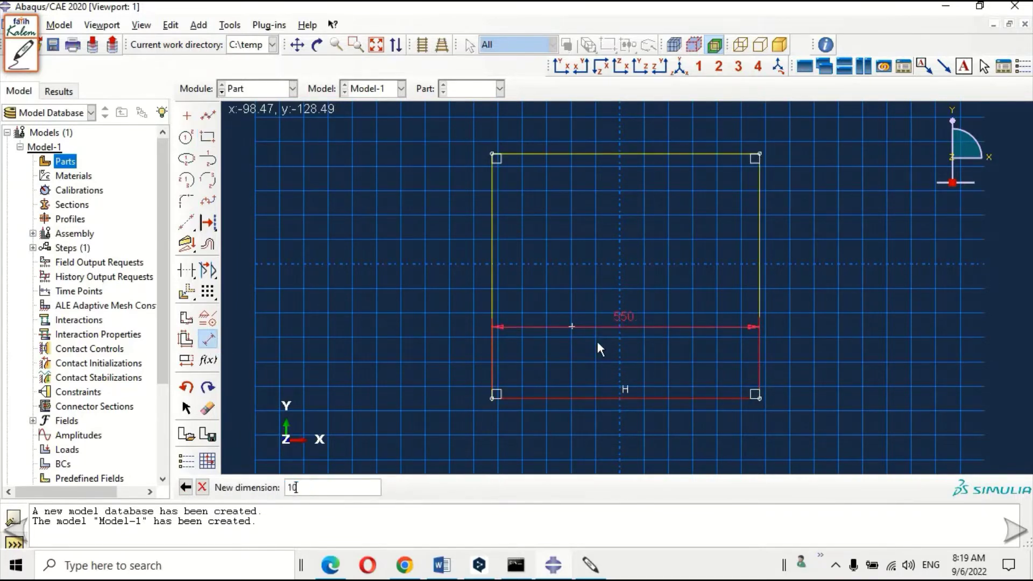
text(00mm)
key(BackSpace)
key(BackSpace)
key(Return)
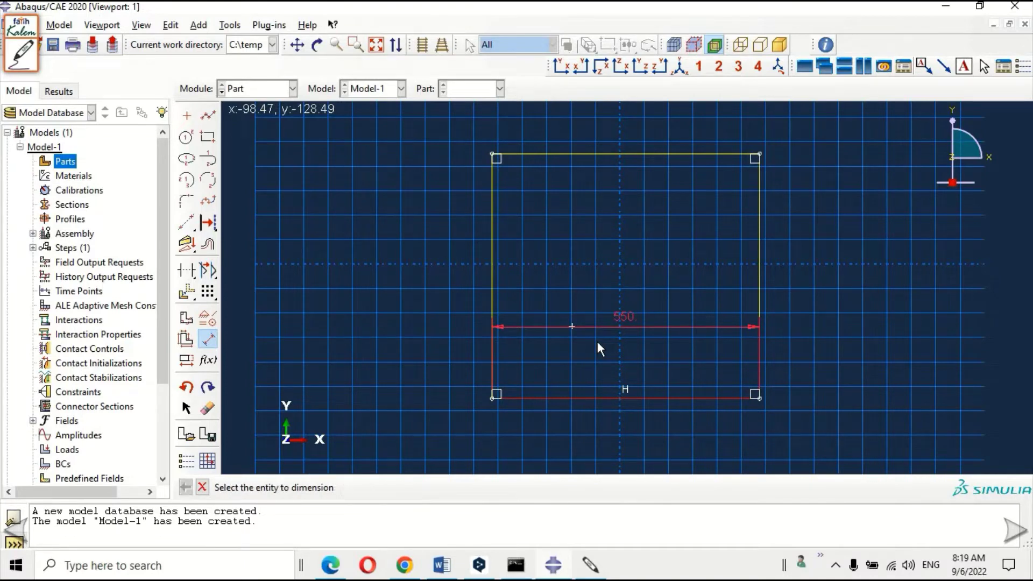
Step: Dimension the rectangle's right edge, set its height to 1000 and end the dimensioning
click(760, 259)
click(802, 258)
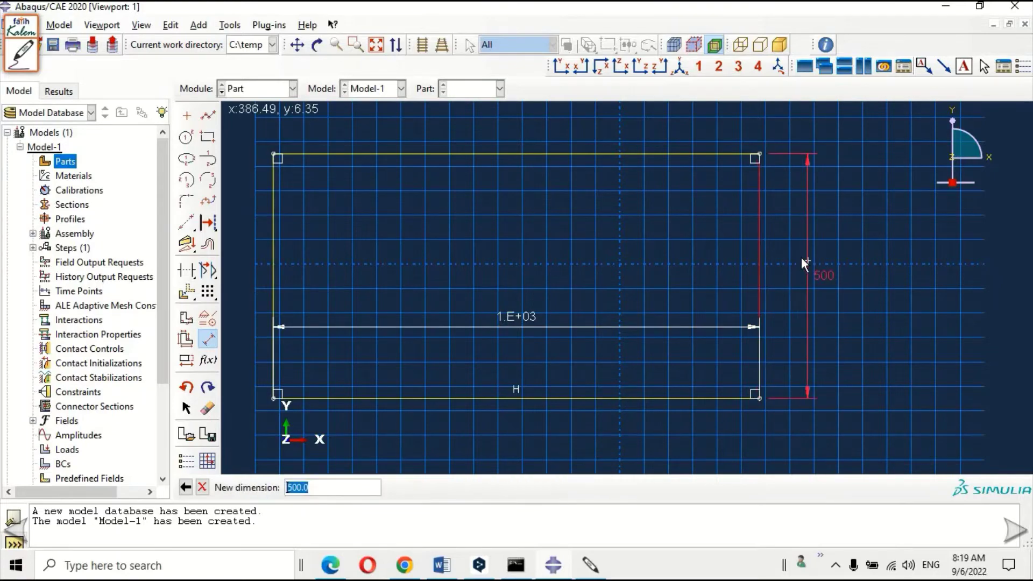
text(1000)
key(Return)
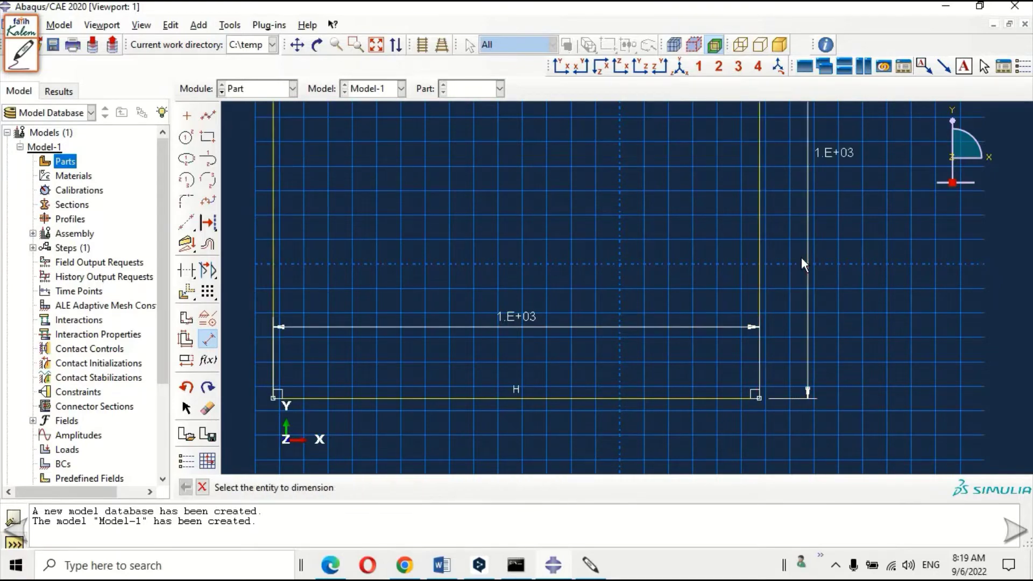
scroll(797, 257, down, 2)
scroll(516, 339, down, 3)
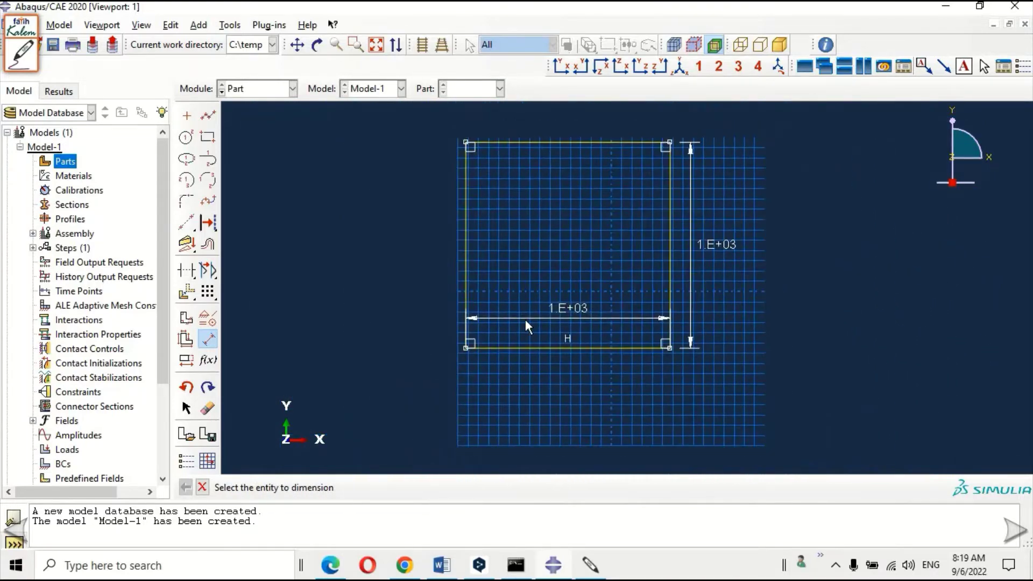
scroll(638, 292, up, 1)
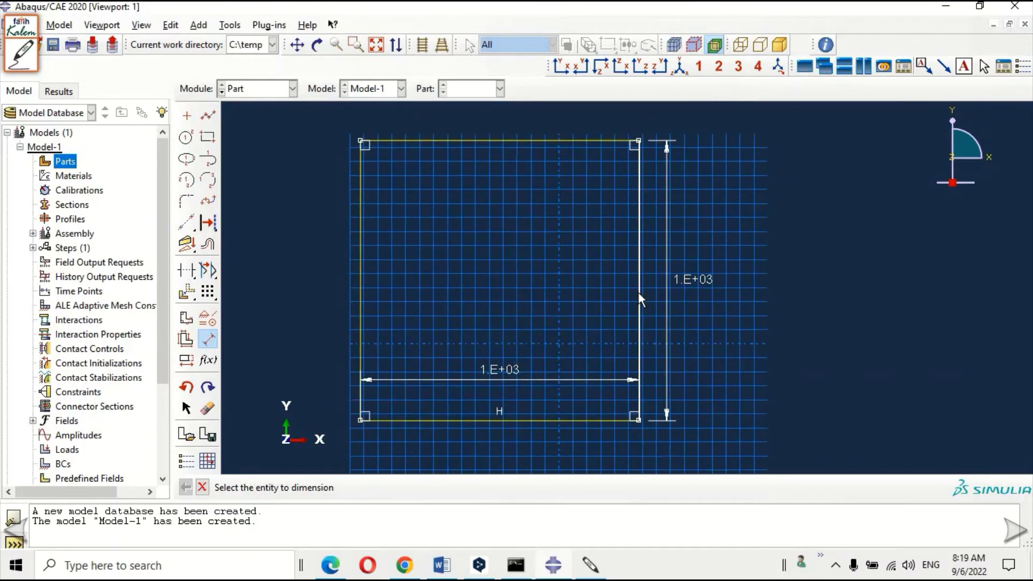
right_click(426, 267)
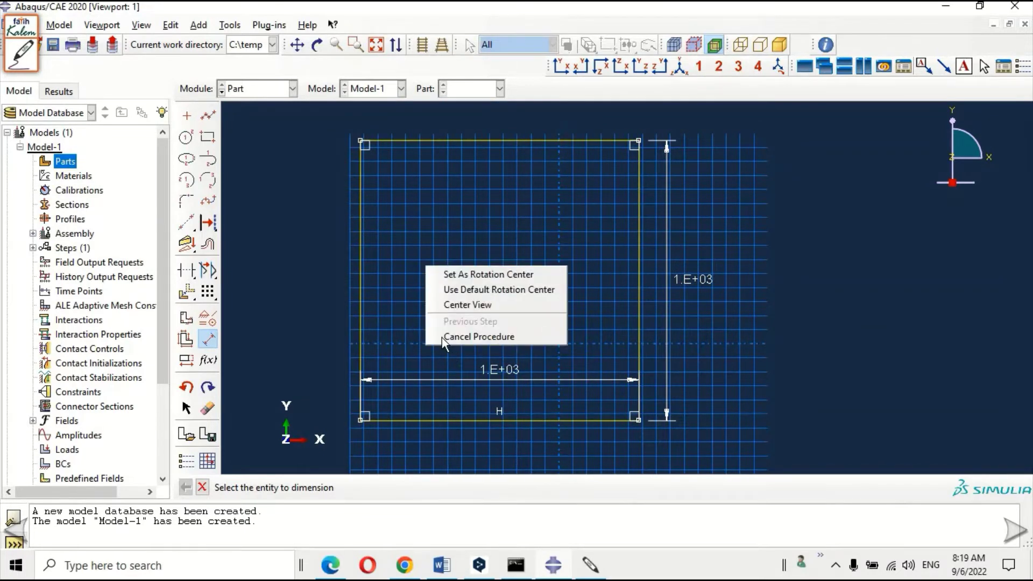
click(441, 337)
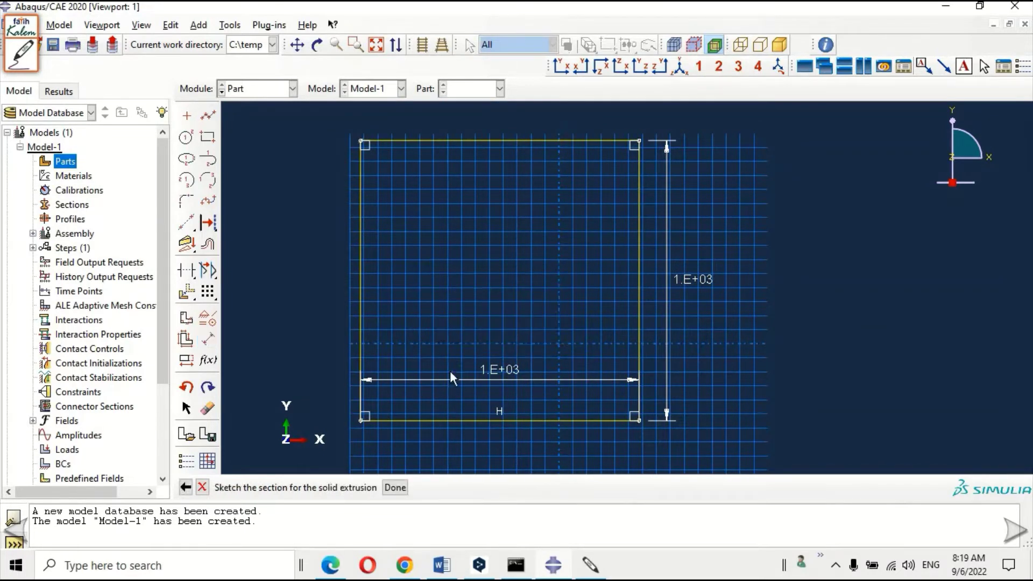
Step: Finish the sketch and extrude the square section to a depth of 300 to form the solid wall
middle_click(240, 298)
text(30)
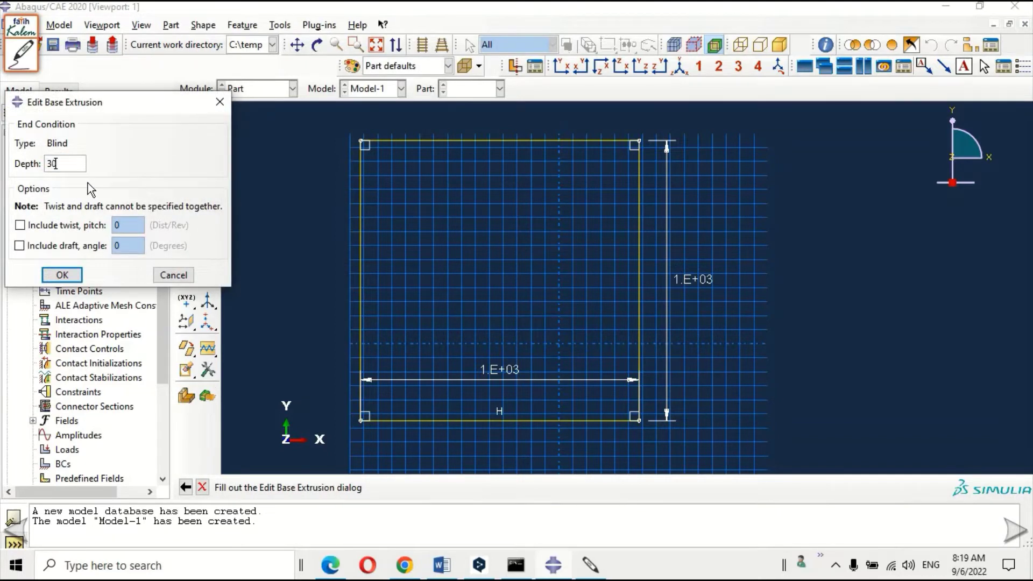
text(0)
click(62, 275)
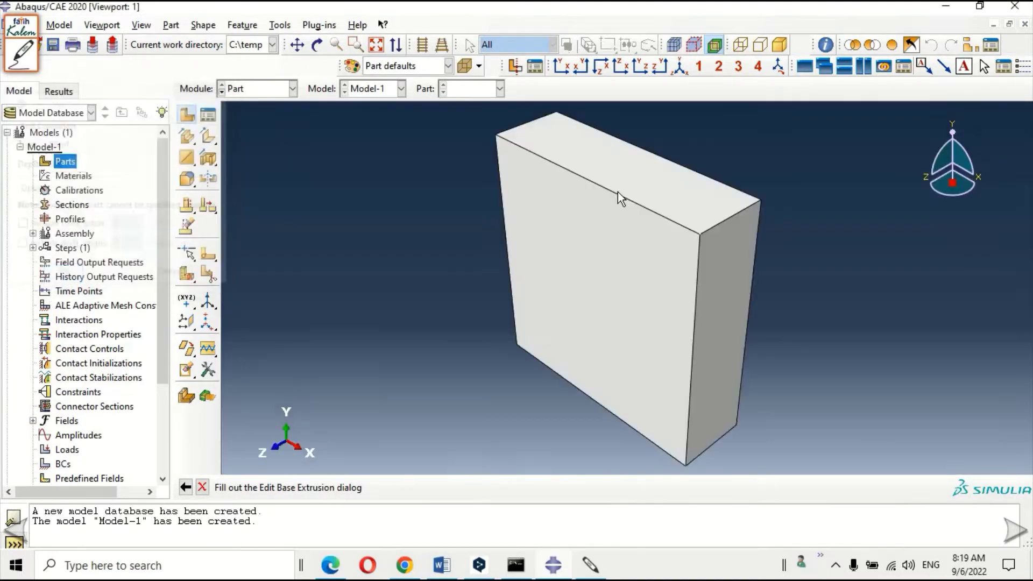
click(562, 67)
click(679, 66)
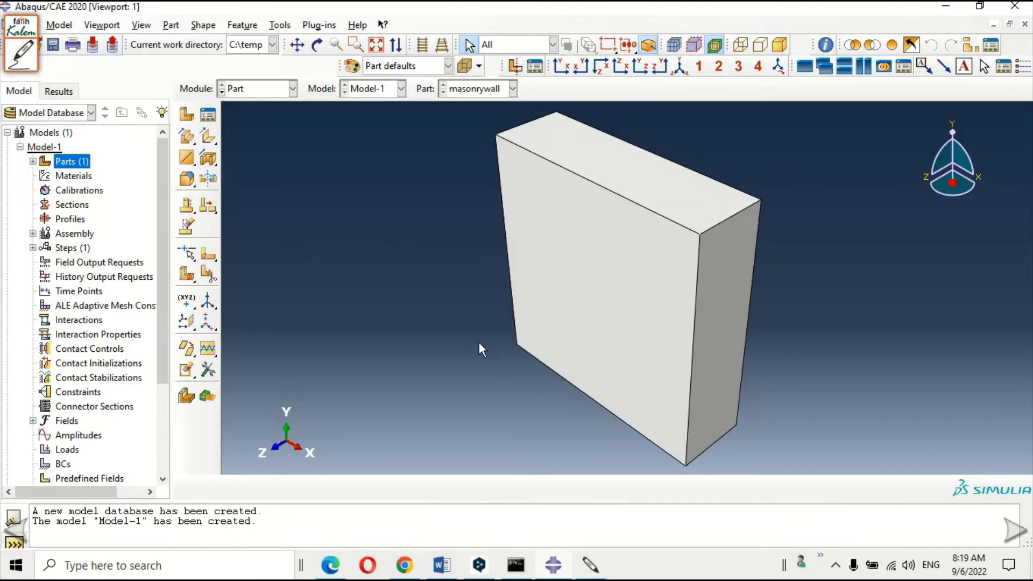
Step: Draw a freehand square with slanted depth lines beside the wall using the annotation pen
click(19, 51)
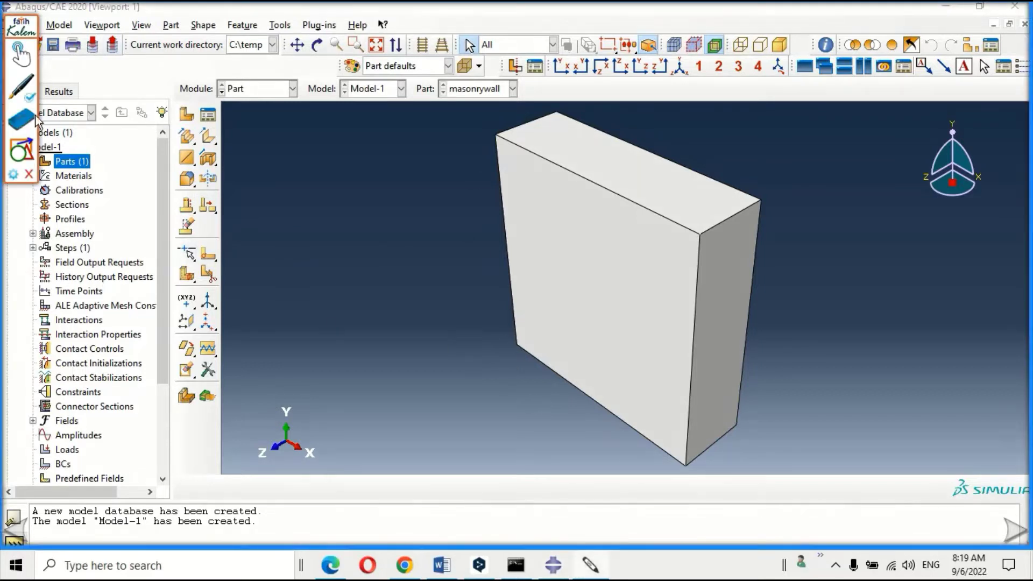
click(21, 86)
mouse_move(442, 275)
mouse_down()
mouse_move(316, 268)
mouse_move(344, 164)
mouse_move(432, 162)
mouse_move(446, 276)
mouse_up()
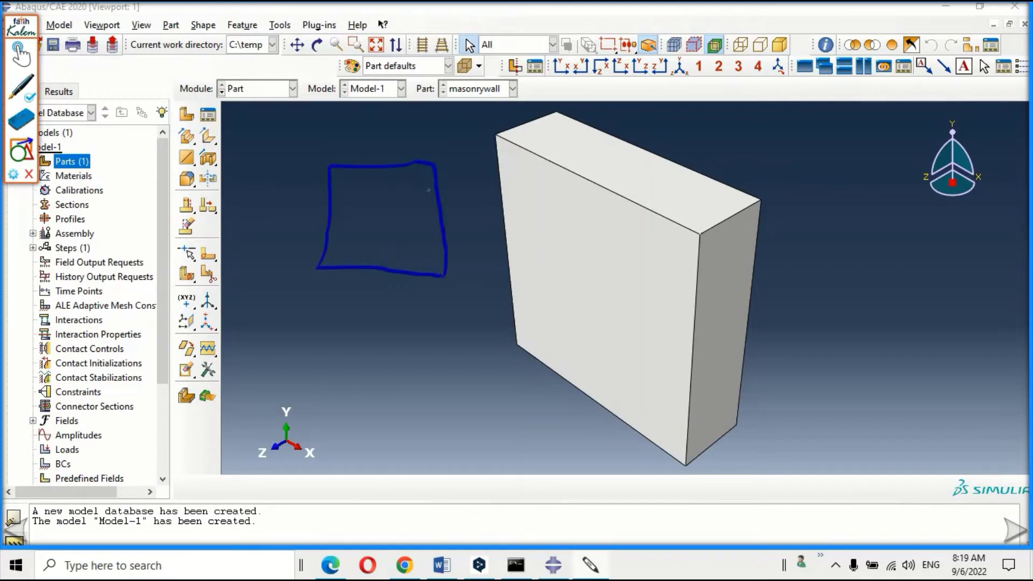
drag(431, 161, 452, 143)
drag(447, 278, 483, 235)
mouse_move(322, 267)
mouse_down()
mouse_move(391, 221)
mouse_move(392, 241)
mouse_up()
drag(454, 198, 454, 212)
Step: Undo the freehand annotation strokes and leave annotation mode
click(22, 120)
click(72, 106)
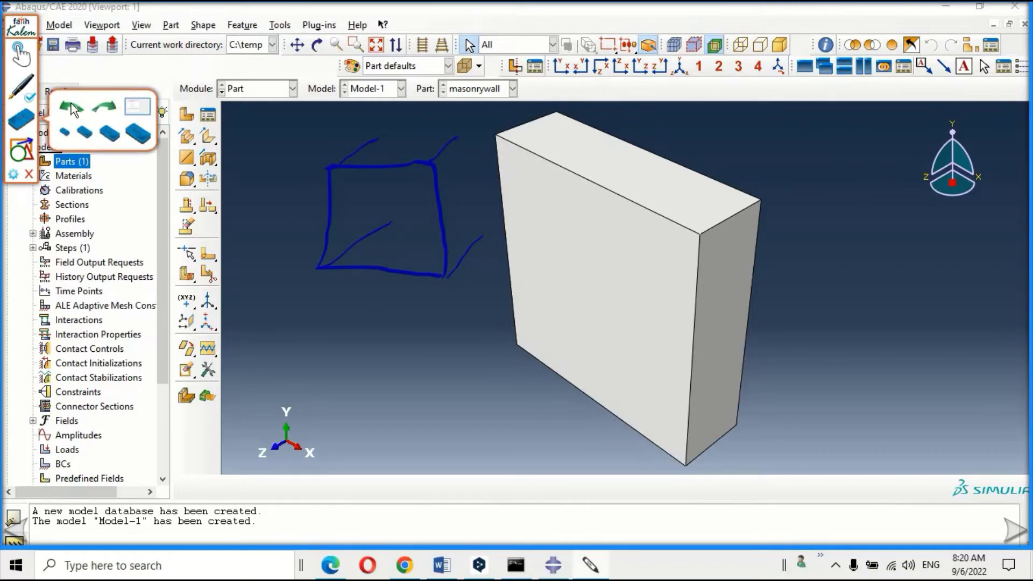
click(72, 106)
click(72, 106)
click(21, 55)
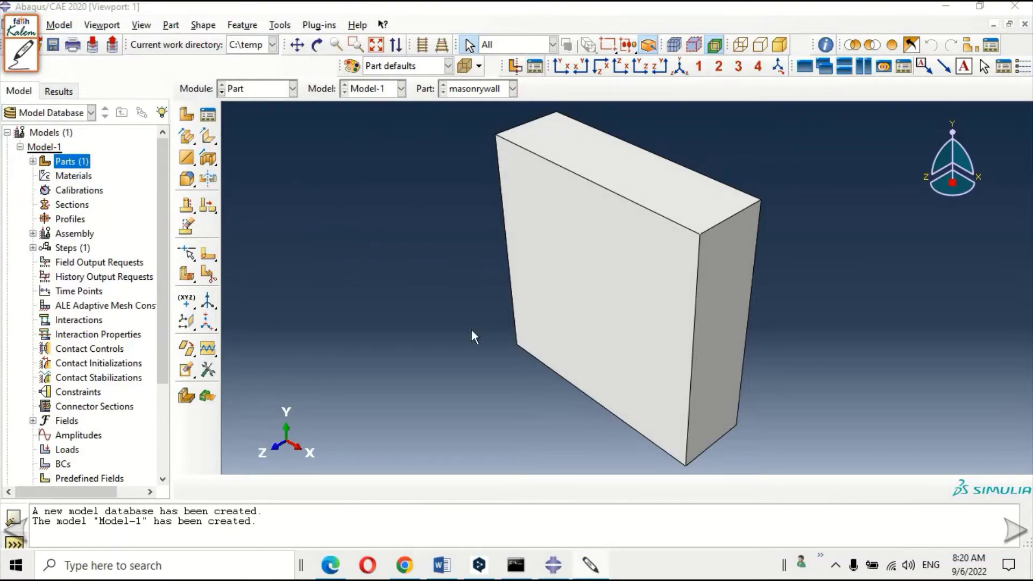
Step: Examine the wall in the standard plane views, finishing with the front XY view
click(646, 69)
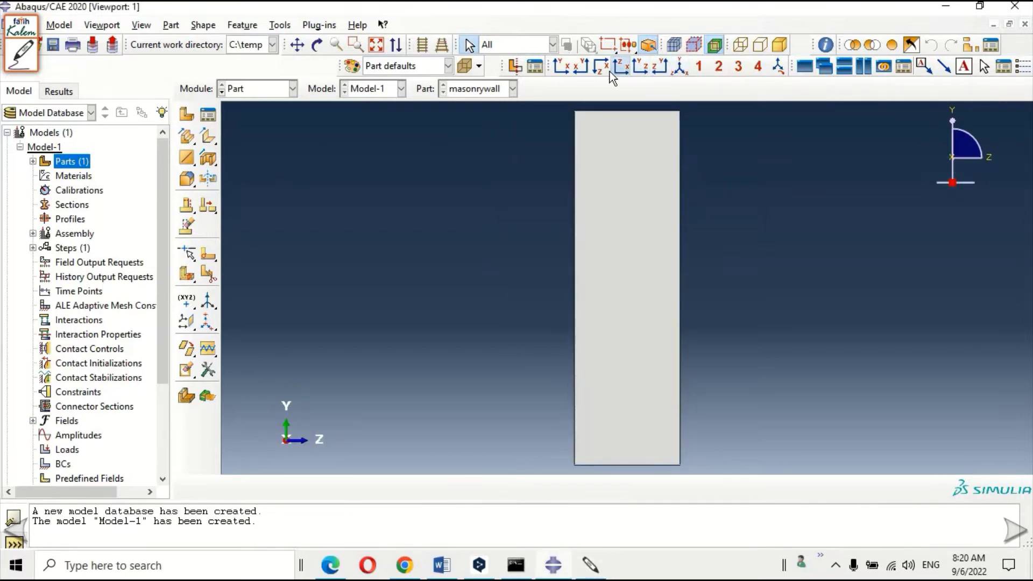
click(602, 69)
click(571, 66)
click(569, 67)
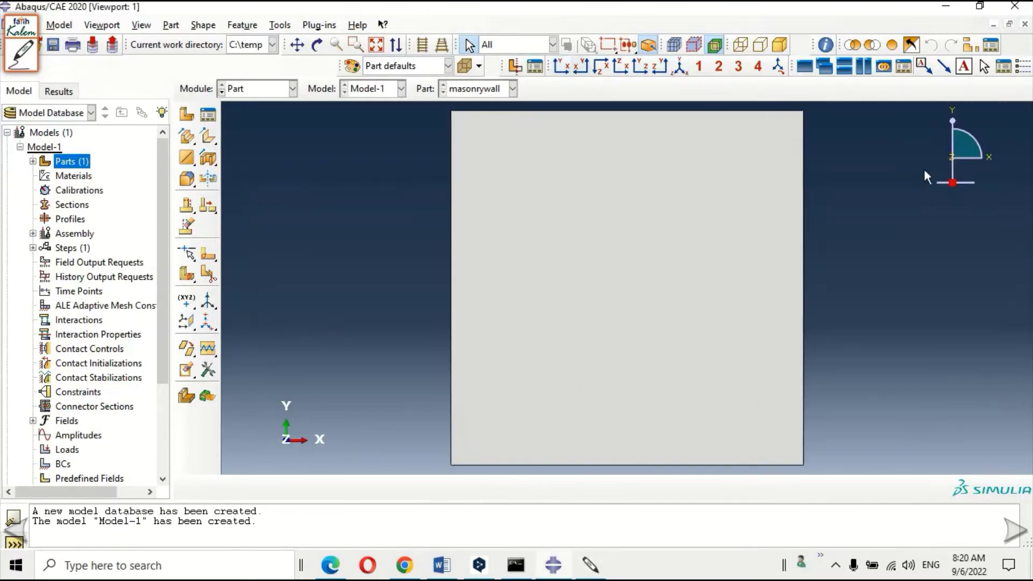